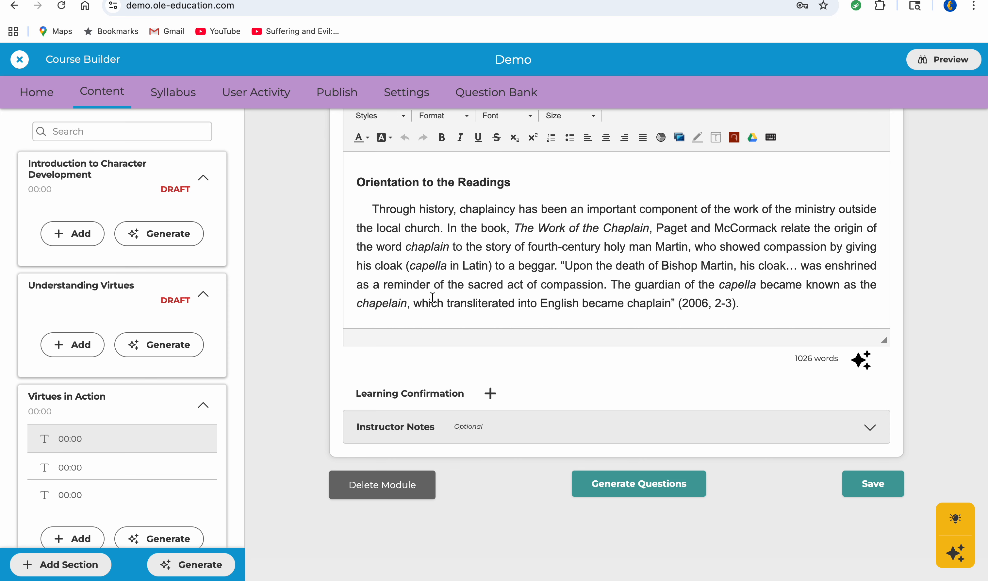
- Read through the full text of the first module in the Virtues in Action section
{"action": "scroll", "coordinate": [437, 299], "scroll_direction": "down", "scroll_amount": 2}
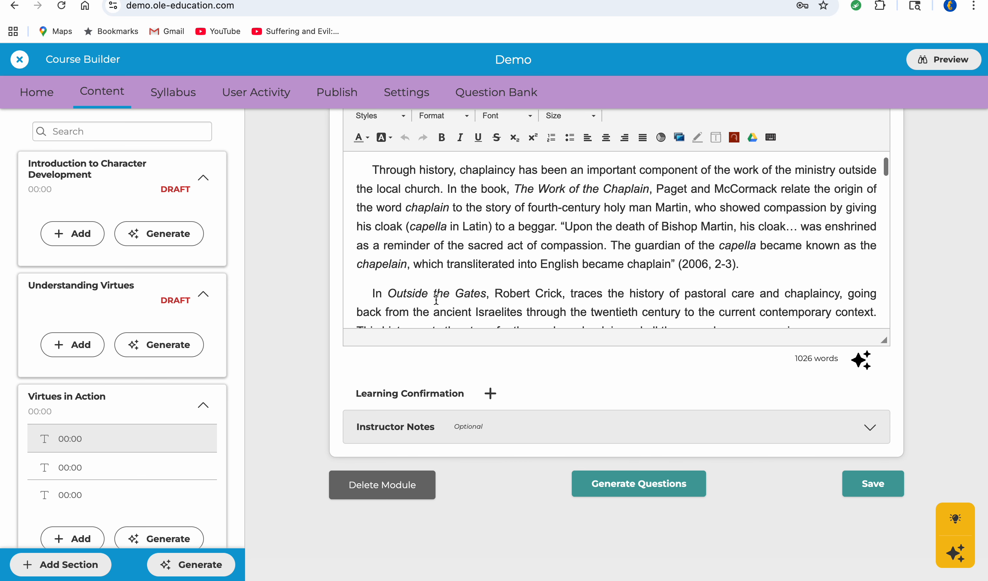
{"action": "scroll", "coordinate": [436, 300], "scroll_direction": "up", "scroll_amount": 2}
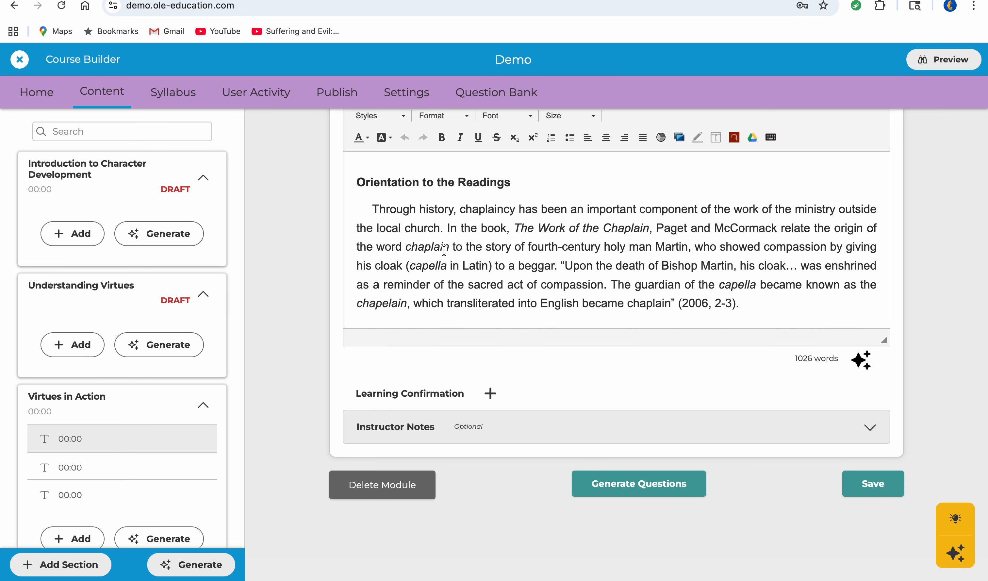
{"action": "scroll", "coordinate": [444, 251], "scroll_direction": "down", "scroll_amount": 5}
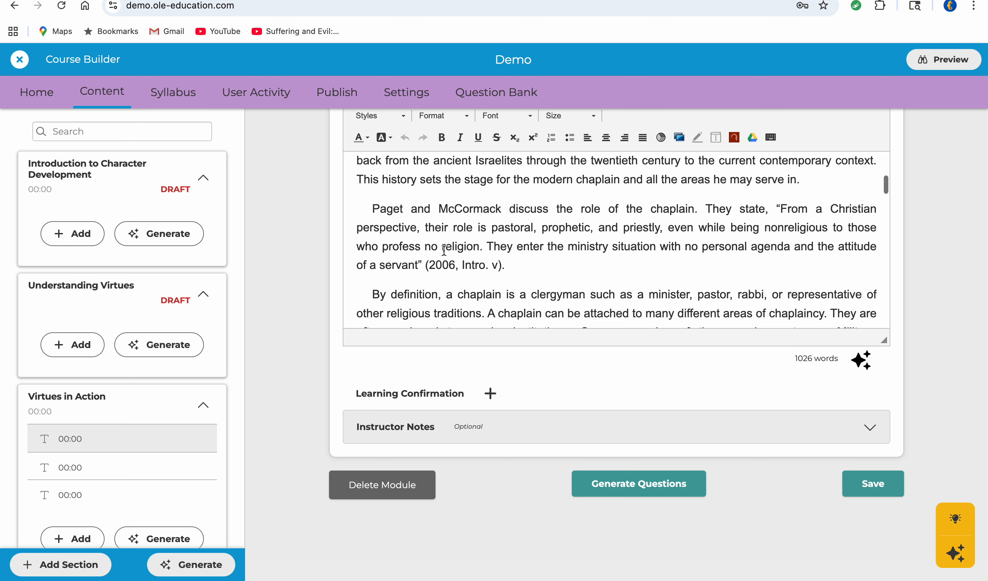
{"action": "scroll", "coordinate": [444, 250], "scroll_direction": "down", "scroll_amount": 9}
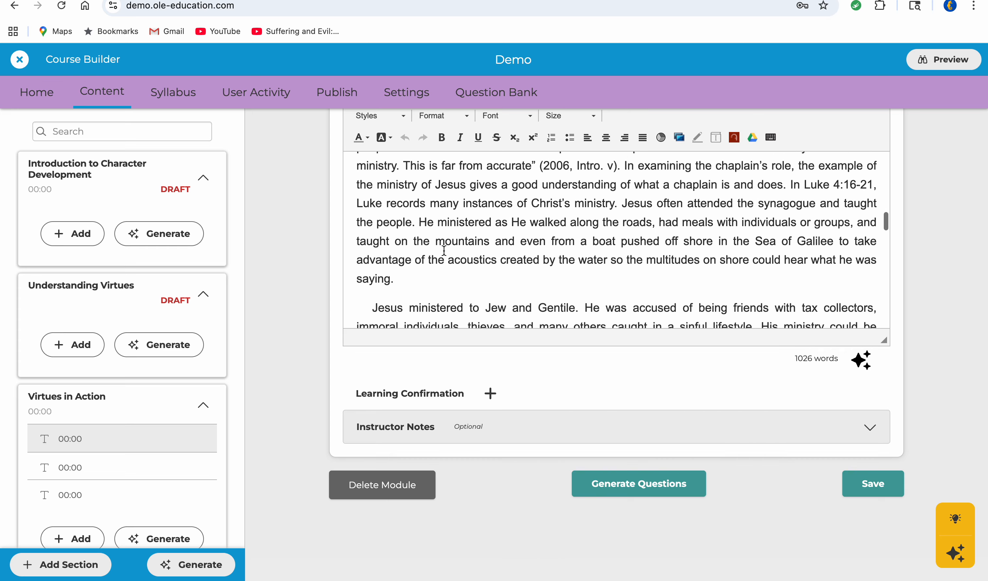
{"action": "scroll", "coordinate": [444, 251], "scroll_direction": "down", "scroll_amount": 10}
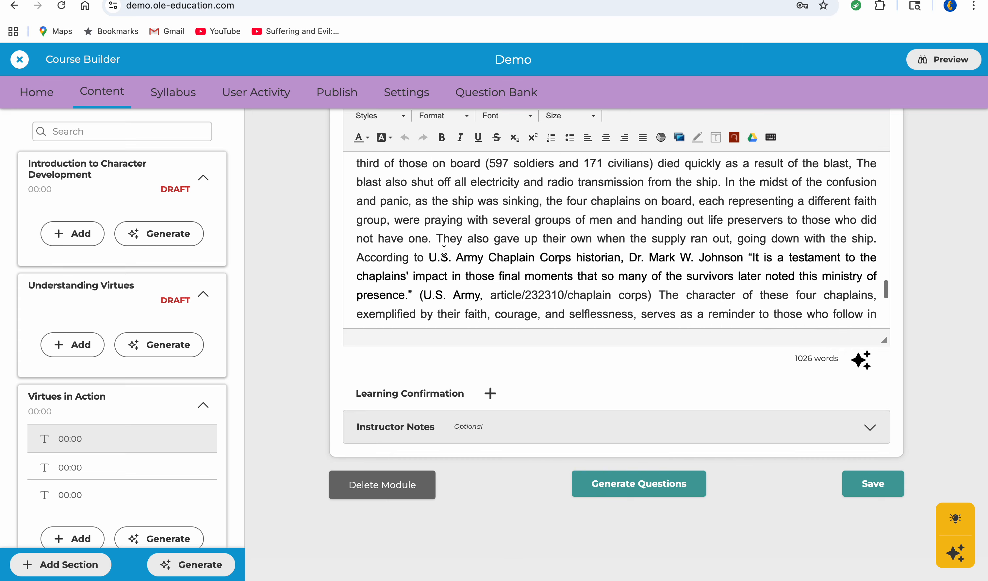
{"action": "scroll", "coordinate": [444, 251], "scroll_direction": "down", "scroll_amount": 8}
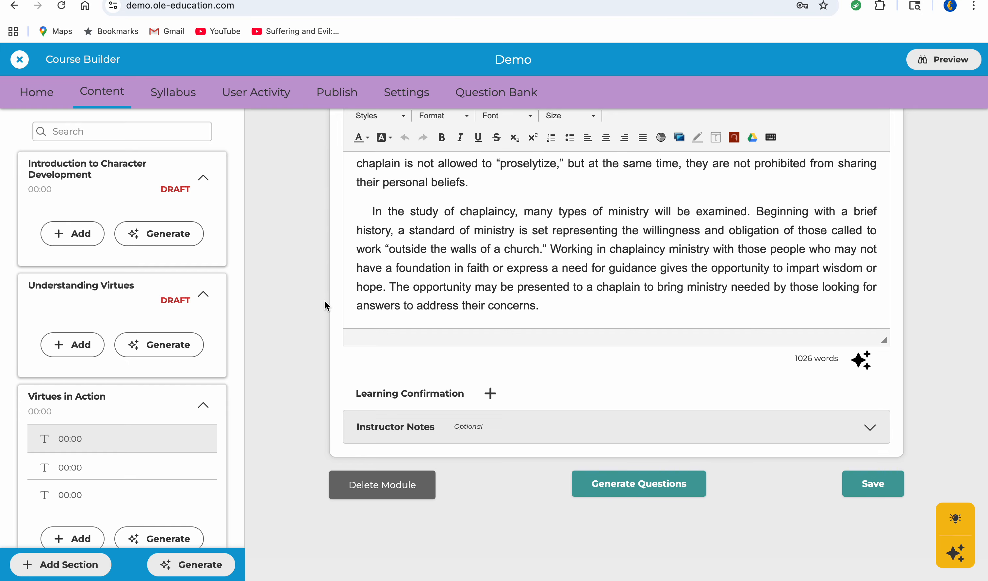
- Generate a new version of the module content with the AI prompt "write this for an 8th grade reading level"
{"action": "left_click", "coordinate": [861, 361]}
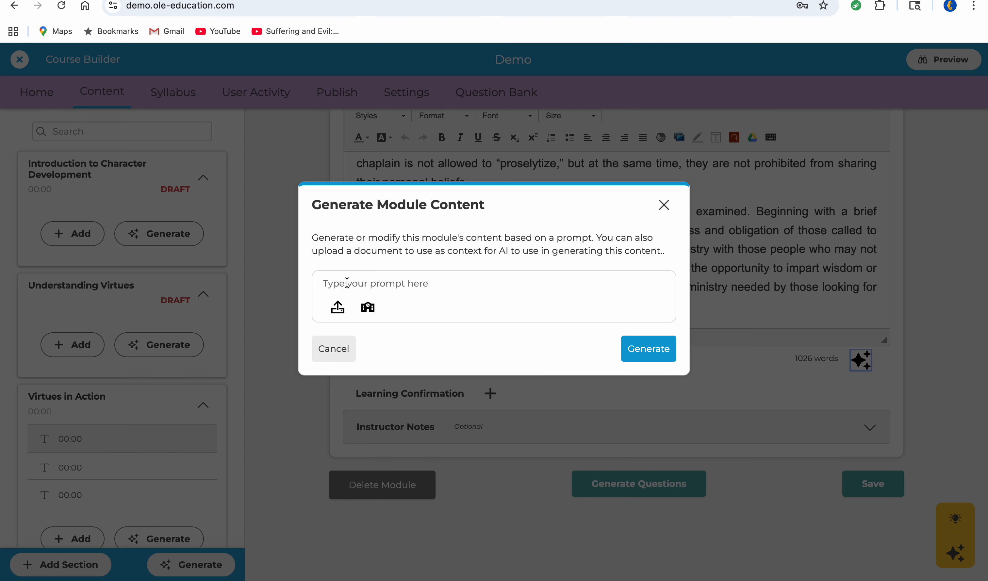
{"action": "left_click", "coordinate": [341, 283]}
{"action": "type", "text": "wri"}
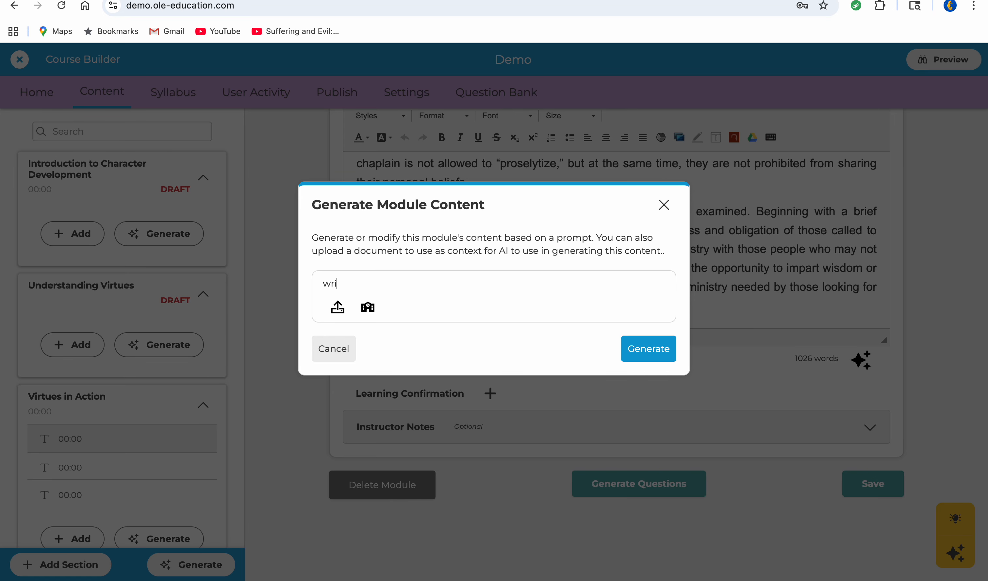
{"action": "type", "text": "te this in an ear"}
{"action": "key", "text": "BackSpace"}
{"action": "type", "text": "asier form to un"}
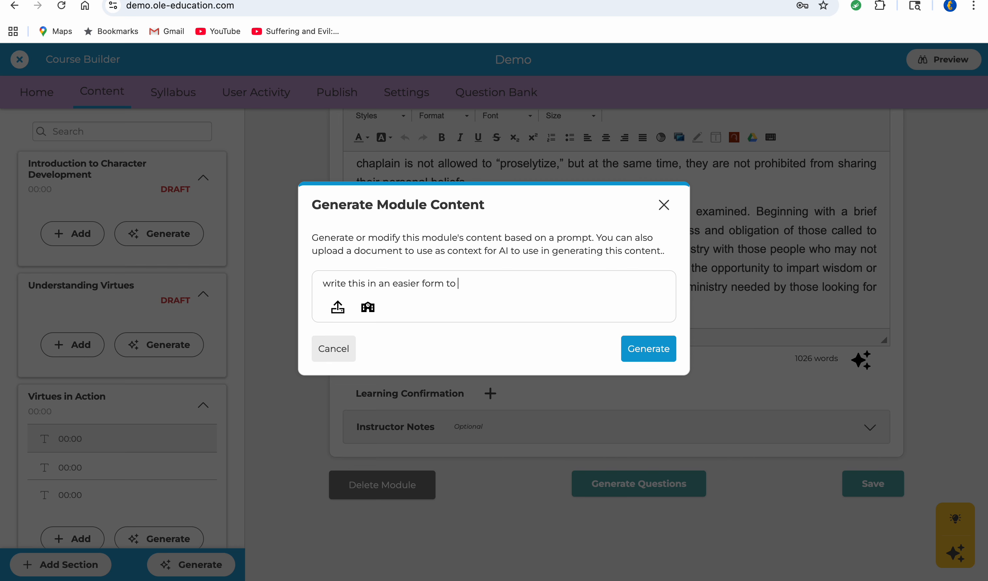
{"action": "key", "text": "BackSpace"}
{"action": "key", "text": "BackSpace"}
{"action": "key", "text": "BackSpace"}
{"action": "key", "text": "BackSpace"}
{"action": "key", "text": "BackSpace"}
{"action": "key", "text": "BackSpace"}
{"action": "key", "text": "BackSpace"}
{"action": "key", "text": "BackSpace"}
{"action": "key", "text": "BackSpace"}
{"action": "key", "text": "BackSpace"}
{"action": "key", "text": "BackSpace"}
{"action": "key", "text": "BackSpace"}
{"action": "key", "text": "BackSpace"}
{"action": "key", "text": "BackSpace"}
{"action": "key", "text": "BackSpace"}
{"action": "key", "text": "BackSpace"}
{"action": "key", "text": "BackSpace"}
{"action": "key", "text": "BackSpace"}
{"action": "key", "text": "BackSpace"}
{"action": "key", "text": "BackSpace"}
{"action": "key", "text": "BackSpace"}
{"action": "key", "text": "BackSpace"}
{"action": "key", "text": "BackSpace"}
{"action": "type", "text": "for an 8th grade readi"}
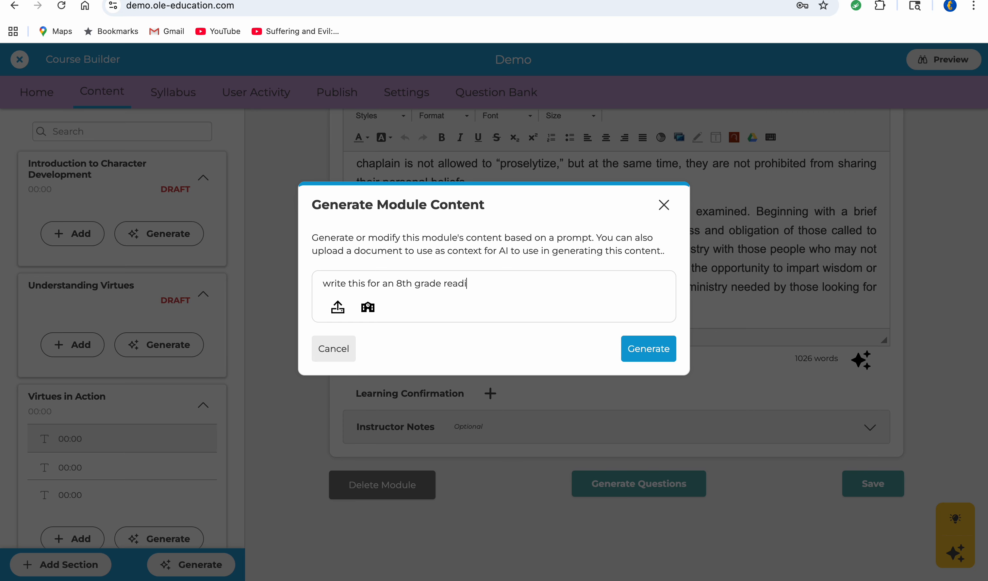
{"action": "type", "text": "ng level"}
{"action": "left_click", "coordinate": [648, 347]}
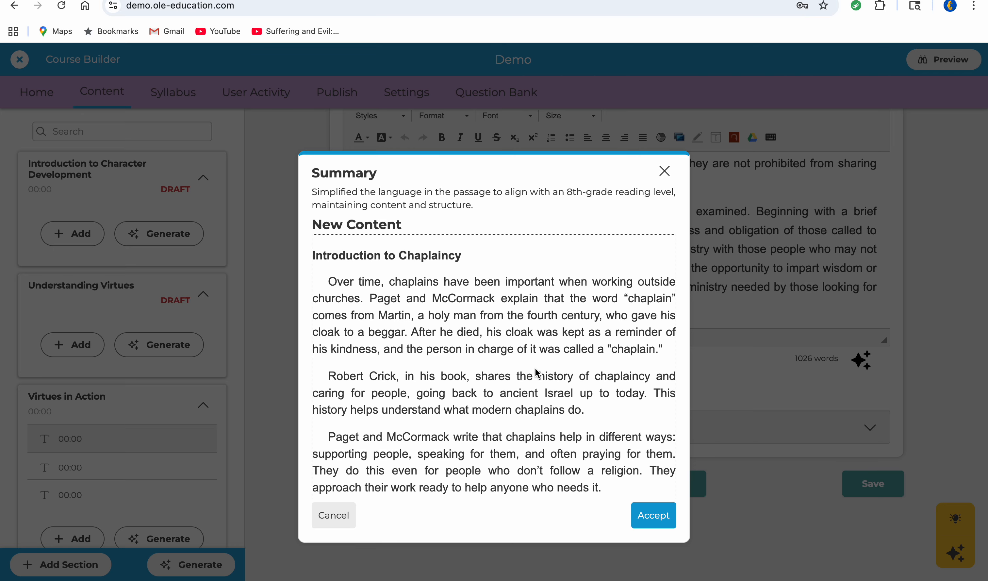
- Review the AI-generated simplified content and accept it as the module's new text
{"action": "scroll", "coordinate": [537, 374], "scroll_direction": "down", "scroll_amount": 4}
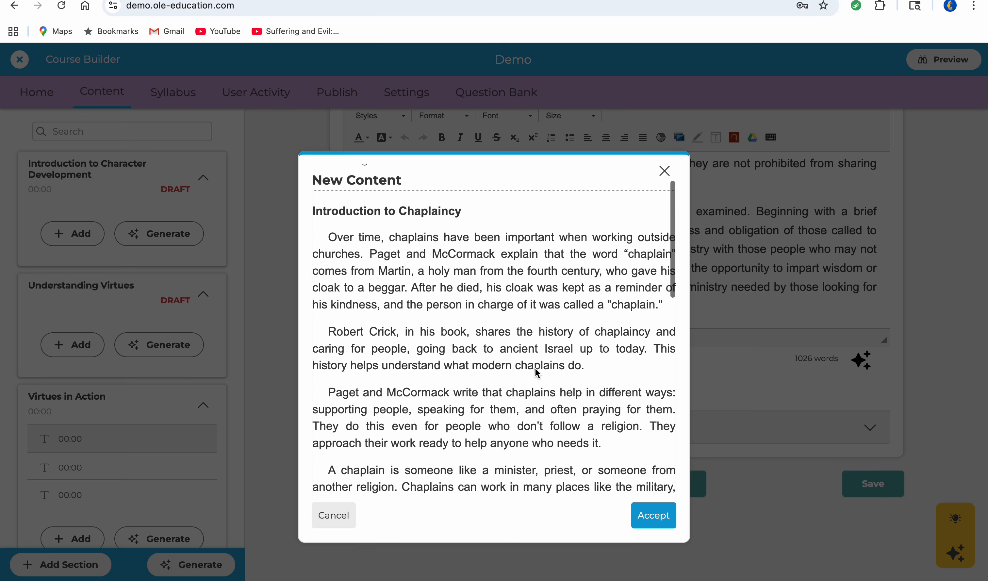
{"action": "scroll", "coordinate": [536, 371], "scroll_direction": "down", "scroll_amount": 3}
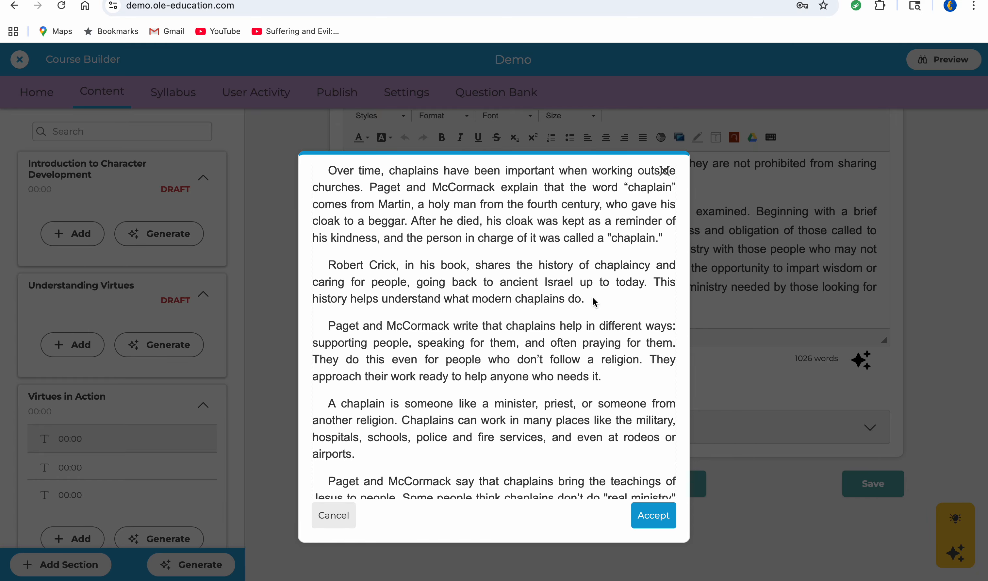
{"action": "scroll", "coordinate": [594, 302], "scroll_direction": "down", "scroll_amount": 15}
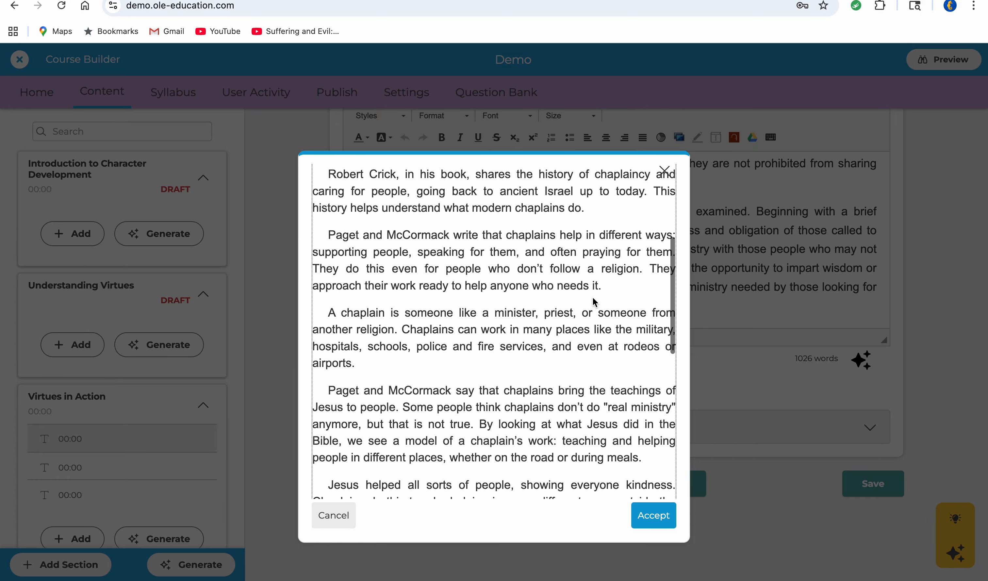
{"action": "scroll", "coordinate": [594, 302], "scroll_direction": "down", "scroll_amount": 3}
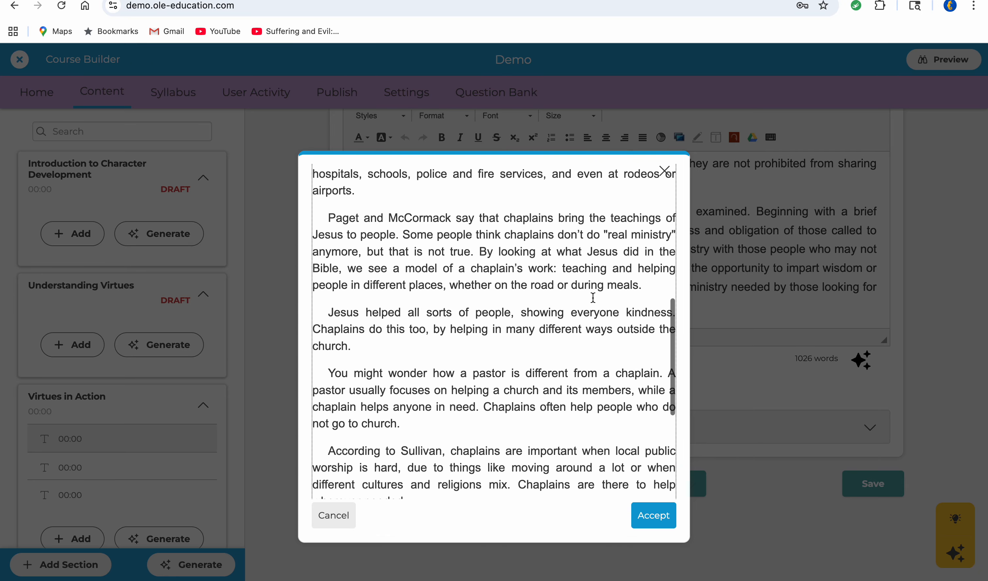
{"action": "left_click", "coordinate": [654, 517]}
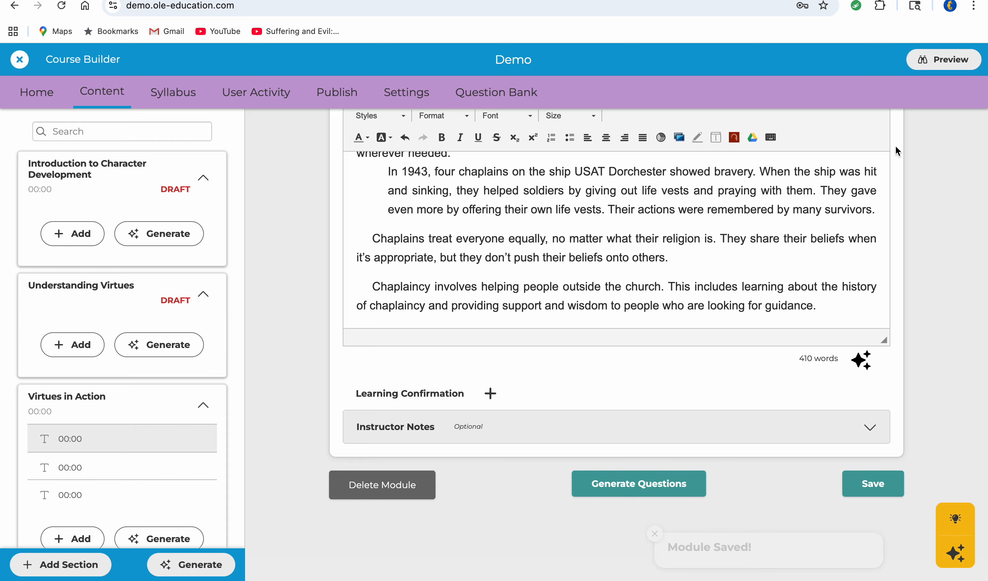
- Preview the course and read through the first module of the Virtues in Action section
{"action": "left_click", "coordinate": [944, 60]}
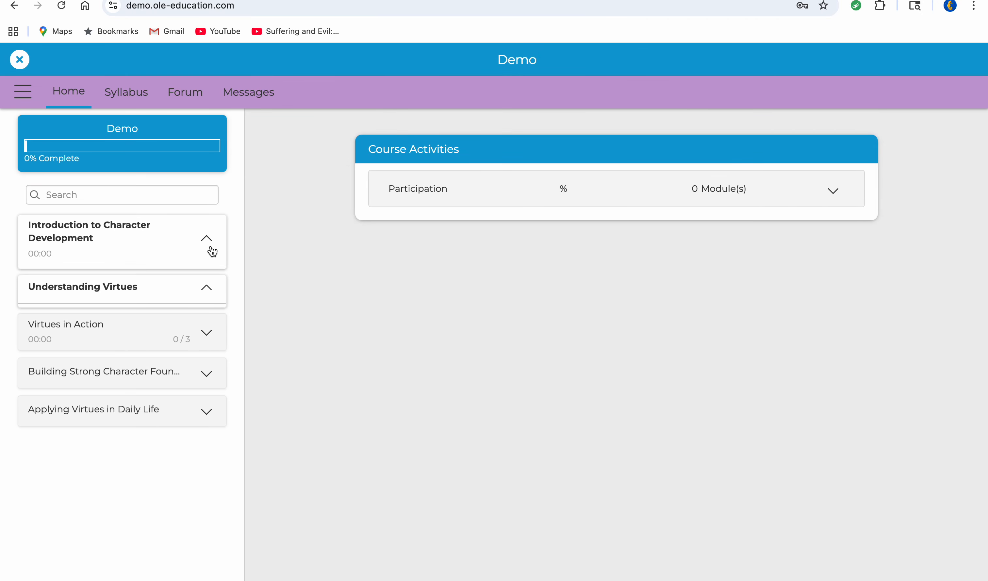
{"action": "left_click", "coordinate": [206, 339]}
{"action": "left_click", "coordinate": [137, 370]}
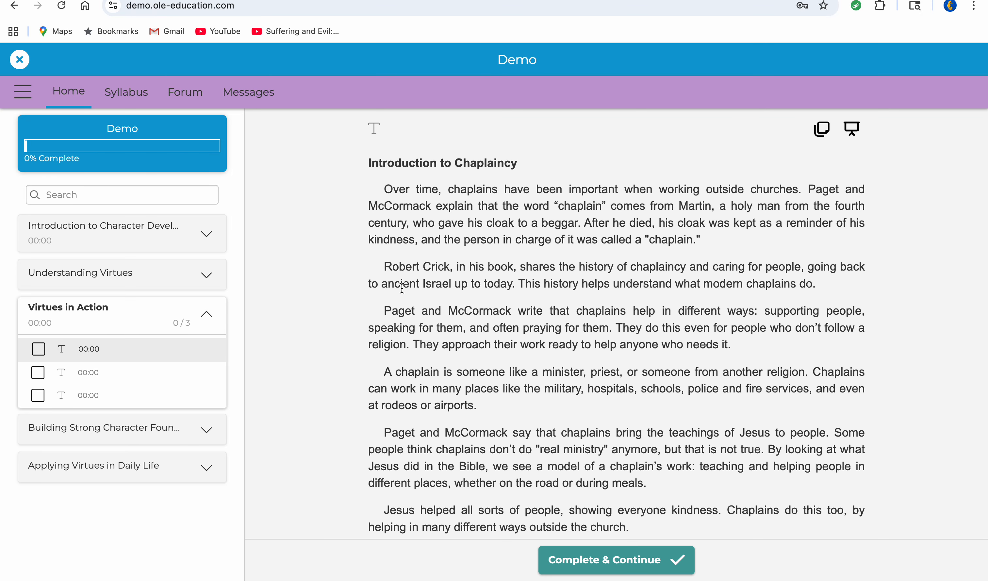
{"action": "scroll", "coordinate": [334, 310], "scroll_direction": "down", "scroll_amount": 3}
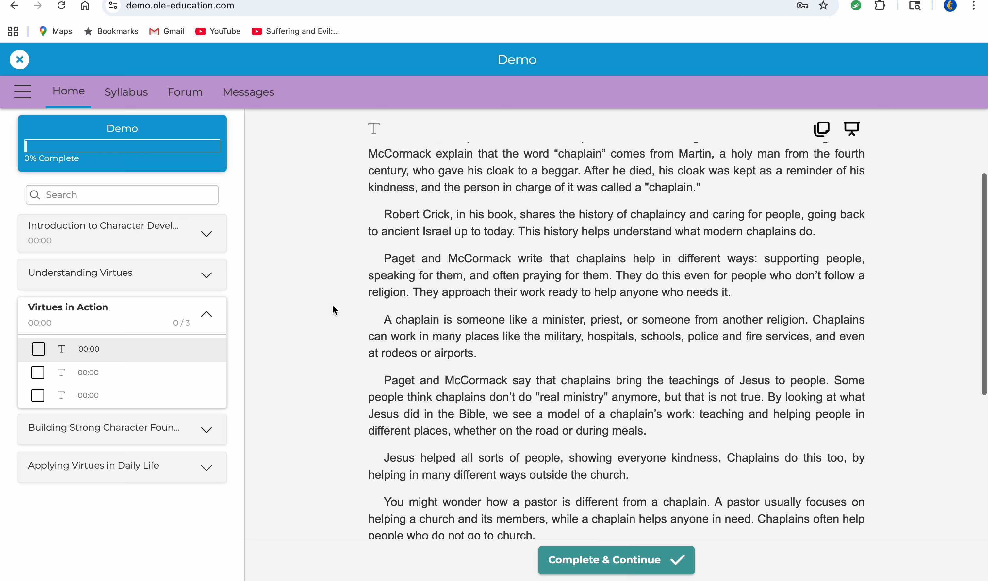
{"action": "scroll", "coordinate": [333, 306], "scroll_direction": "down", "scroll_amount": 5}
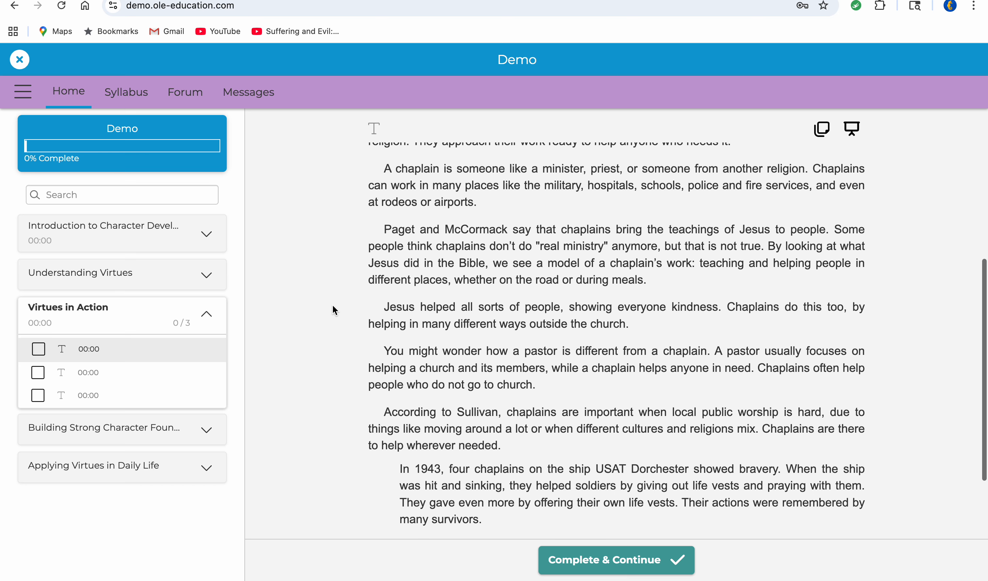
{"action": "scroll", "coordinate": [333, 306], "scroll_direction": "down", "scroll_amount": 1}
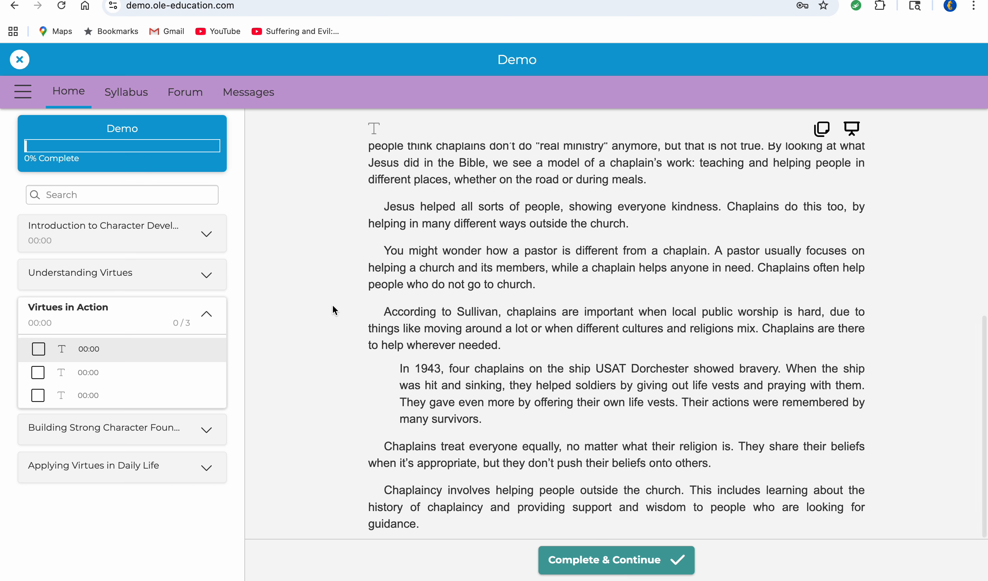
- Examine the second and third modules of Virtues in Action in the course preview, reading through part of the third
{"action": "left_click", "coordinate": [105, 373]}
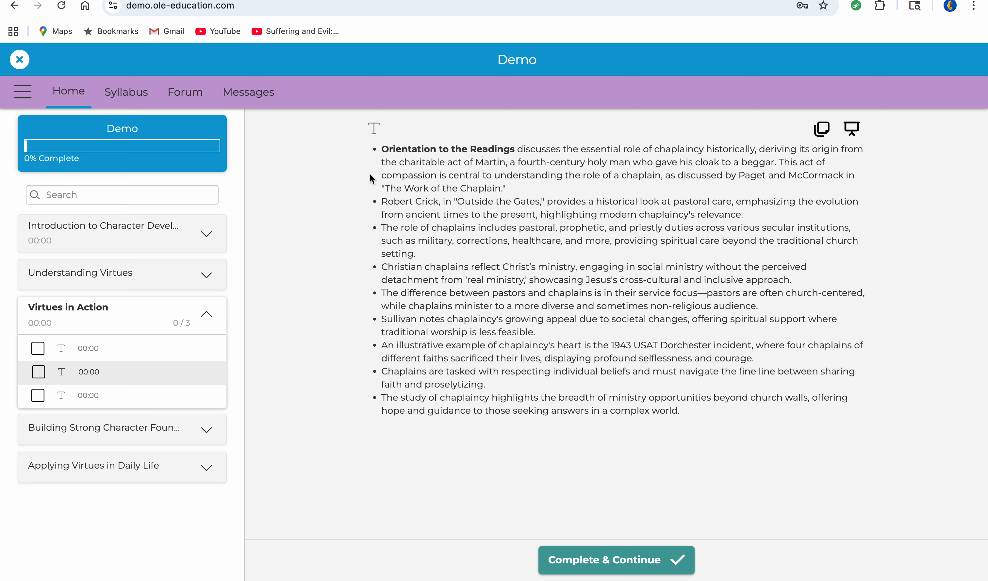
{"action": "left_click", "coordinate": [94, 397]}
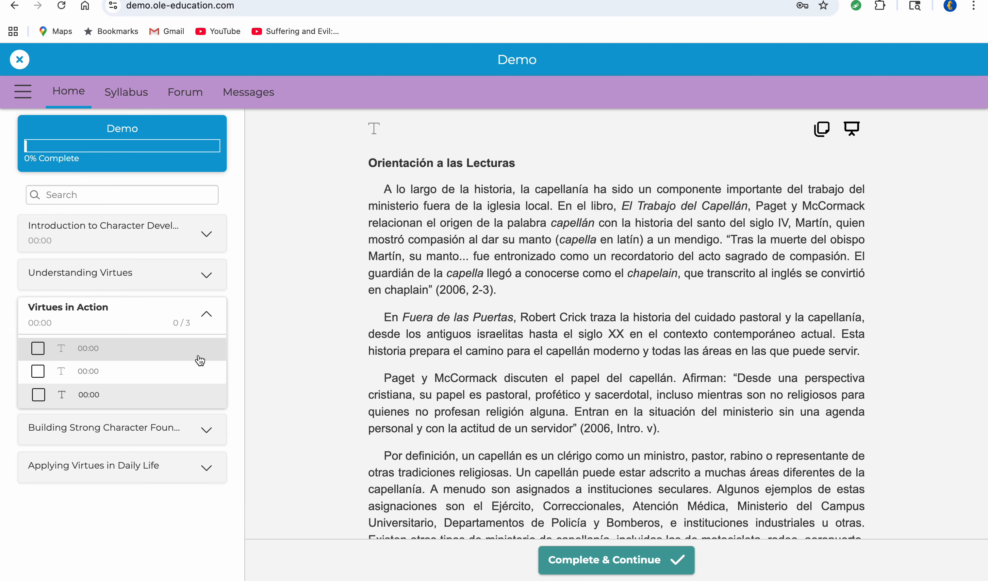
{"action": "scroll", "coordinate": [311, 276], "scroll_direction": "down", "scroll_amount": 1}
{"action": "scroll", "coordinate": [311, 277], "scroll_direction": "up", "scroll_amount": 1}
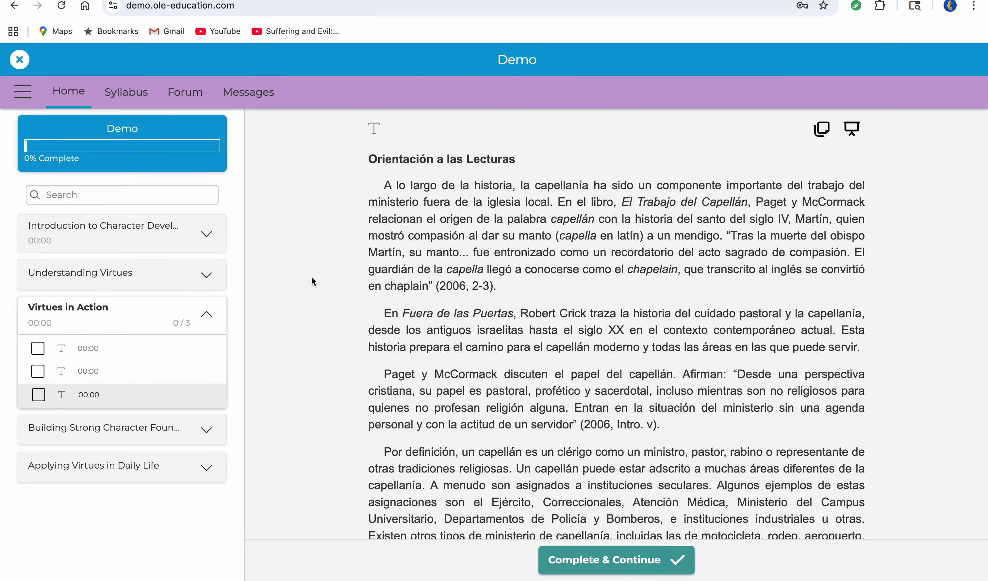
{"action": "scroll", "coordinate": [311, 278], "scroll_direction": "down", "scroll_amount": 3}
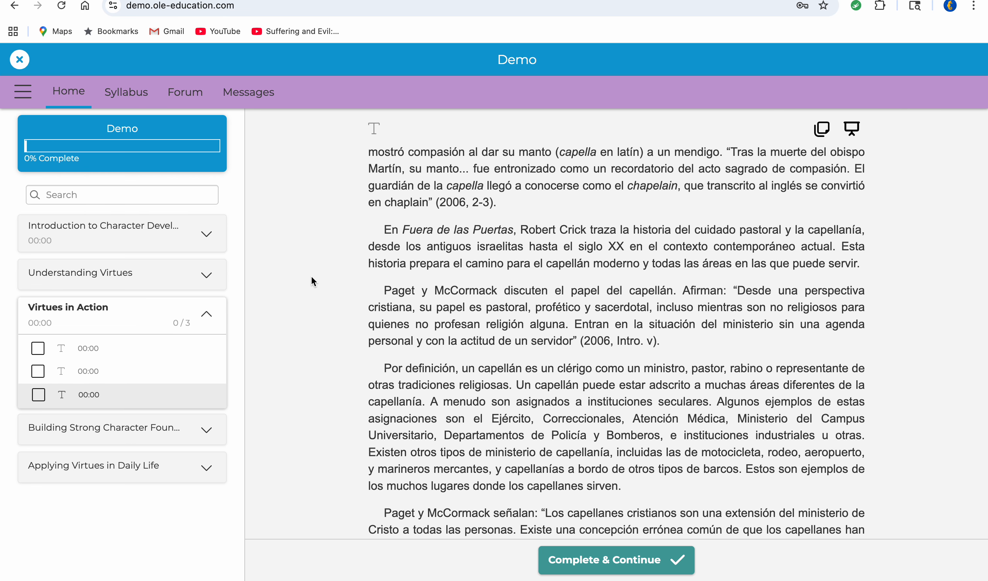
{"action": "scroll", "coordinate": [312, 278], "scroll_direction": "down", "scroll_amount": 5}
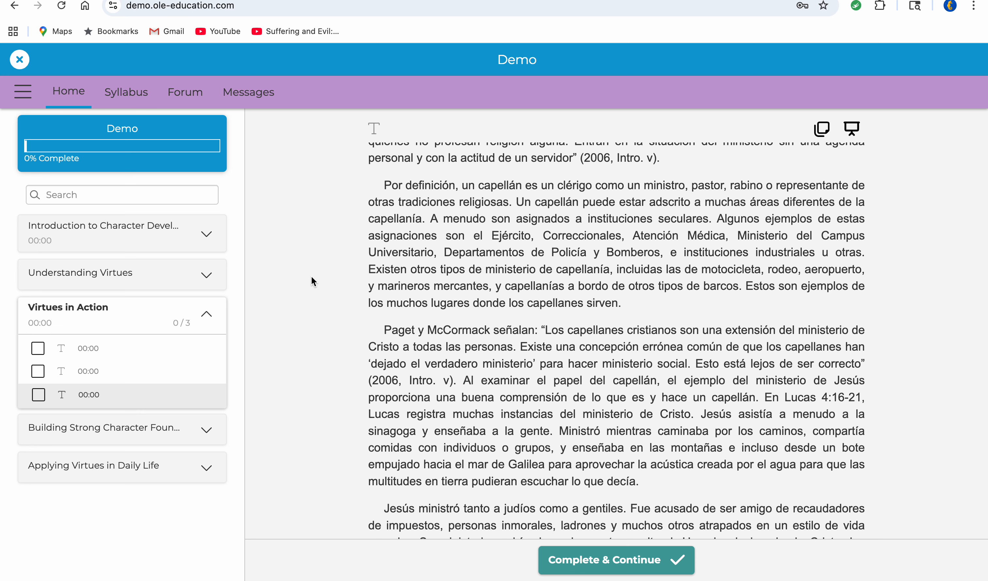
{"action": "scroll", "coordinate": [312, 278], "scroll_direction": "up", "scroll_amount": 7}
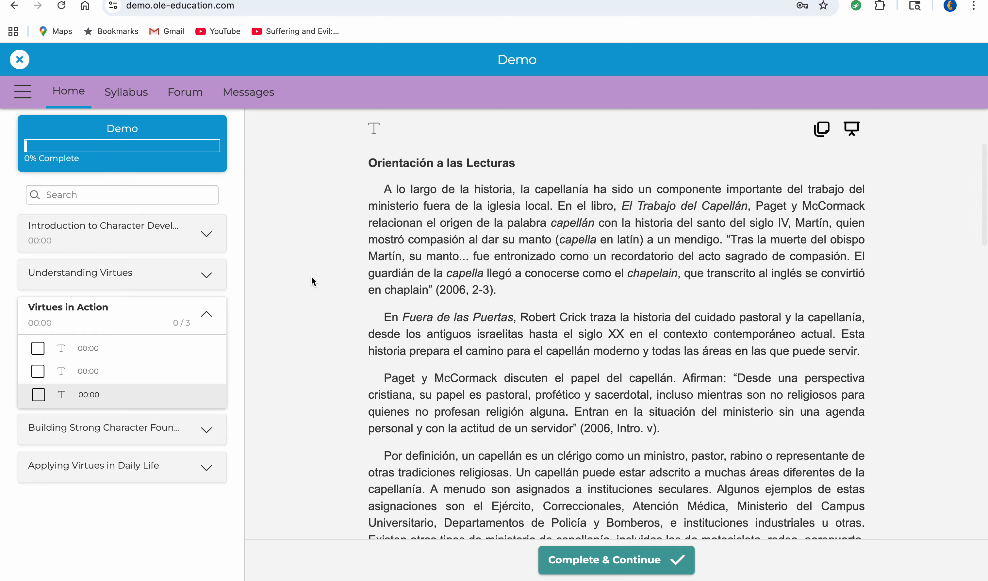